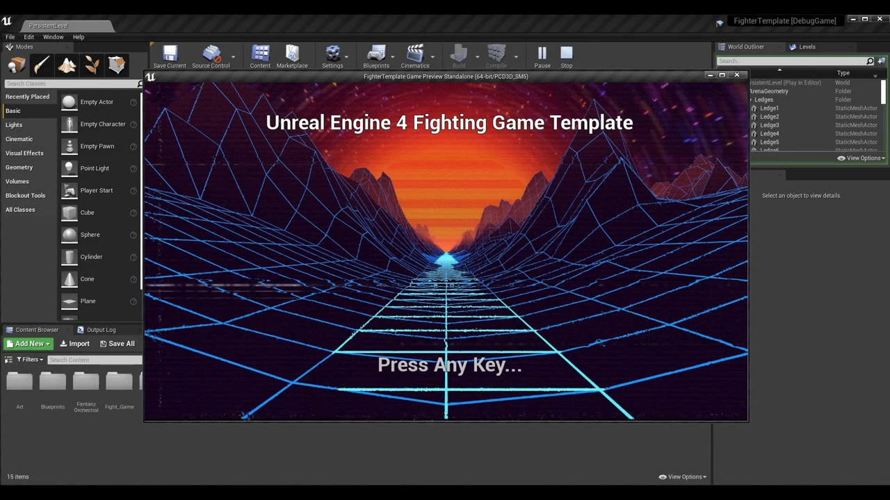
Pass the title, choose Versus, keep the Mutant fighter and start a match on the forest village stage
key(Return)
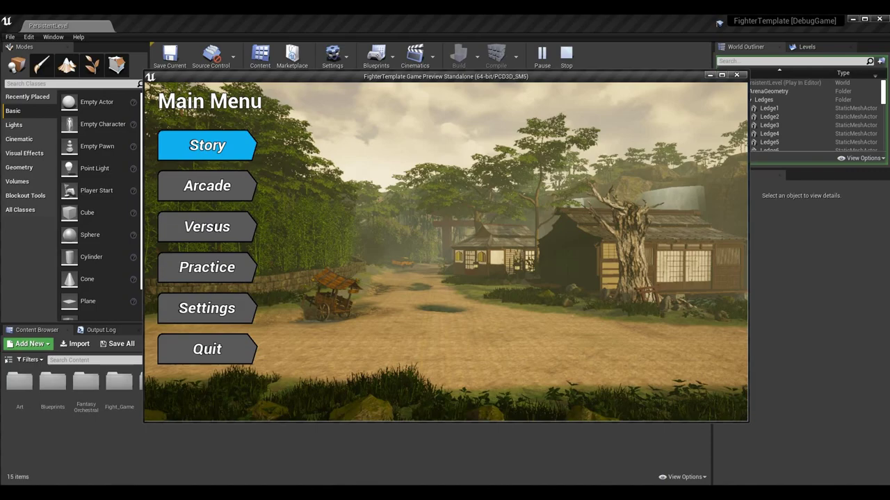
key(Down)
key(Down)
key(Return)
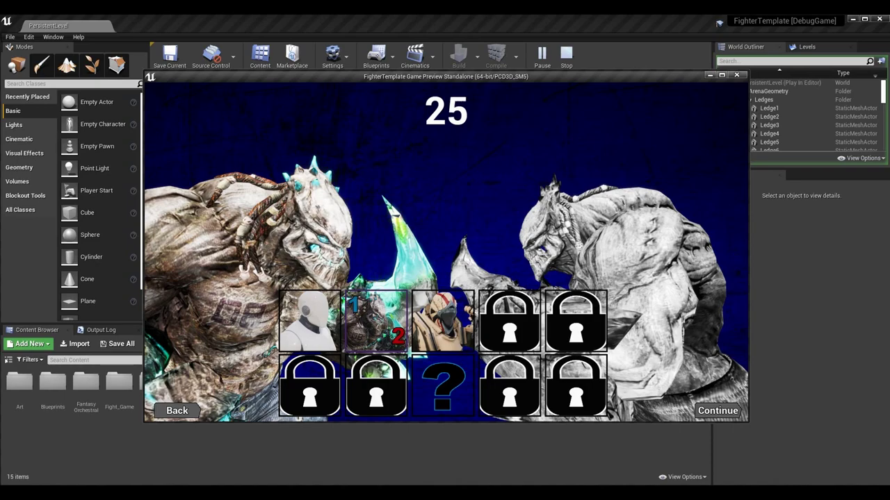
key(Return)
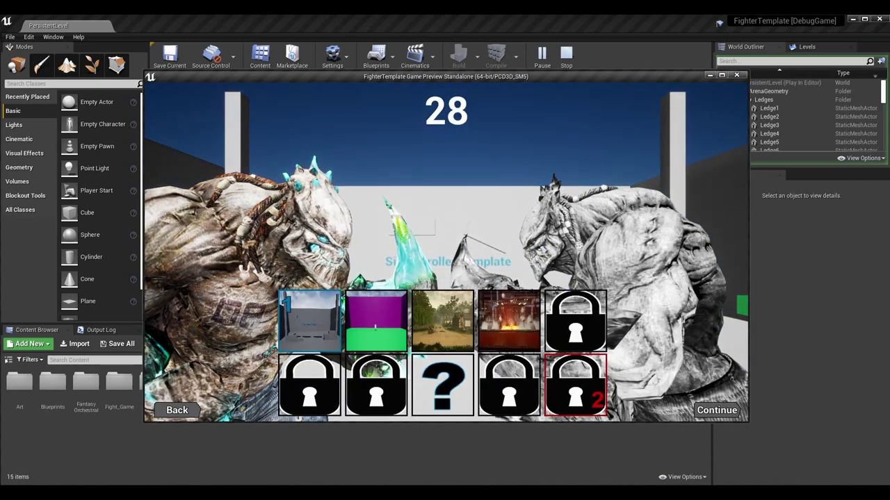
key(Right)
key(Return)
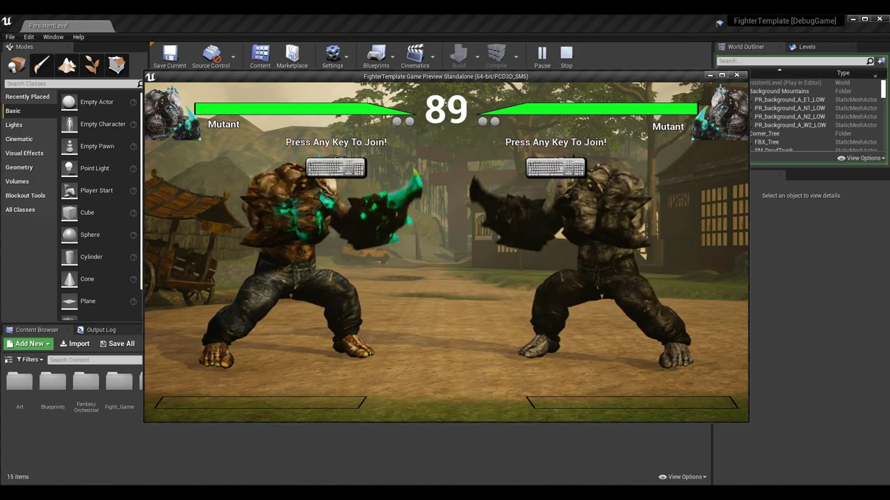
Pause the fight and select Command List from the pause menu
key(Escape)
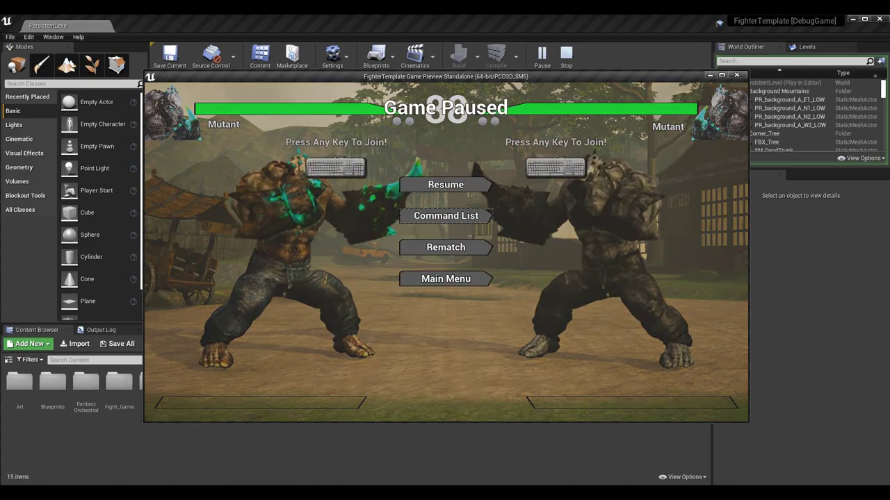
key(Down)
key(Return)
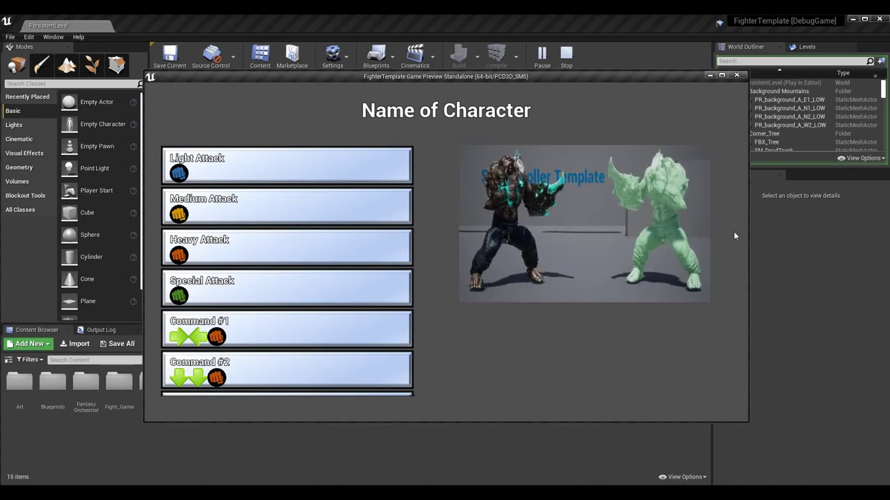
scroll(244, 187, down, 1)
scroll(244, 186, down, 10)
scroll(302, 185, down, 8)
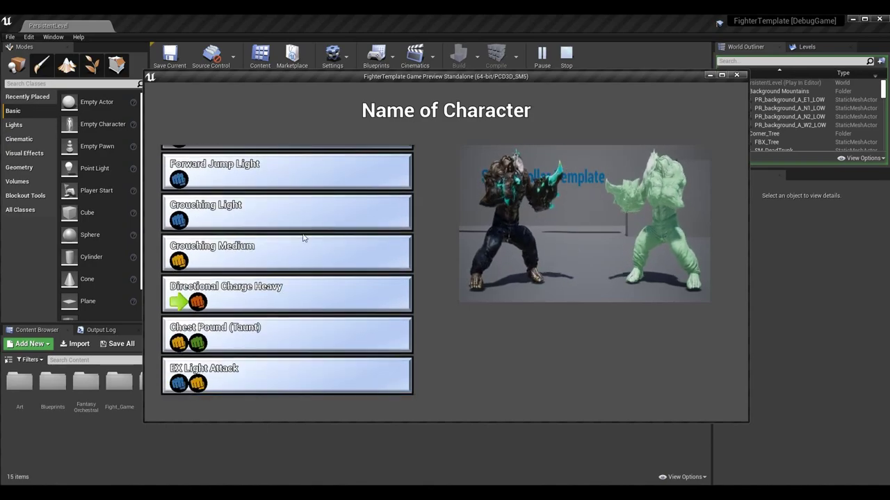
scroll(282, 247, up, 8)
scroll(323, 227, up, 9)
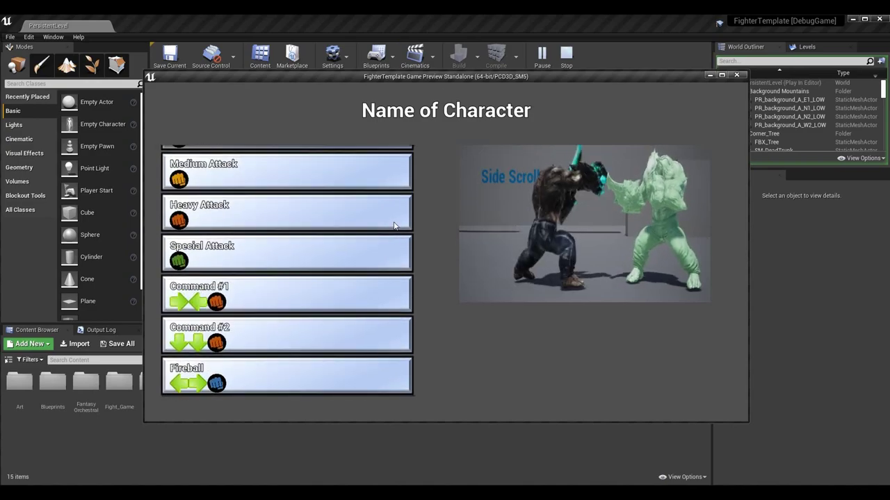
scroll(362, 232, up, 2)
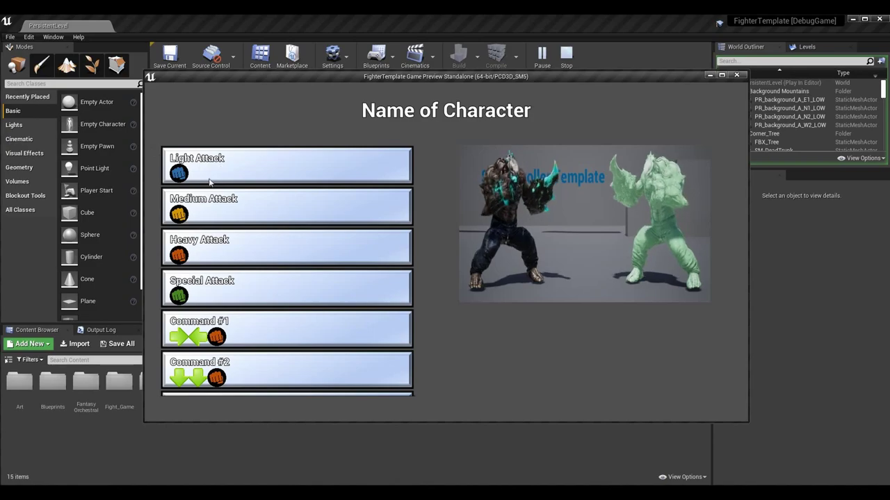
scroll(318, 220, down, 2)
scroll(205, 239, up, 1)
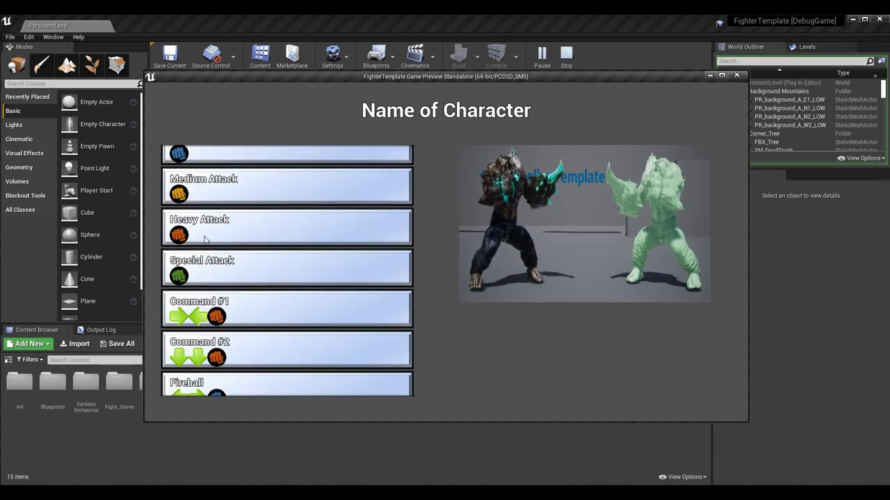
scroll(204, 240, up, 1)
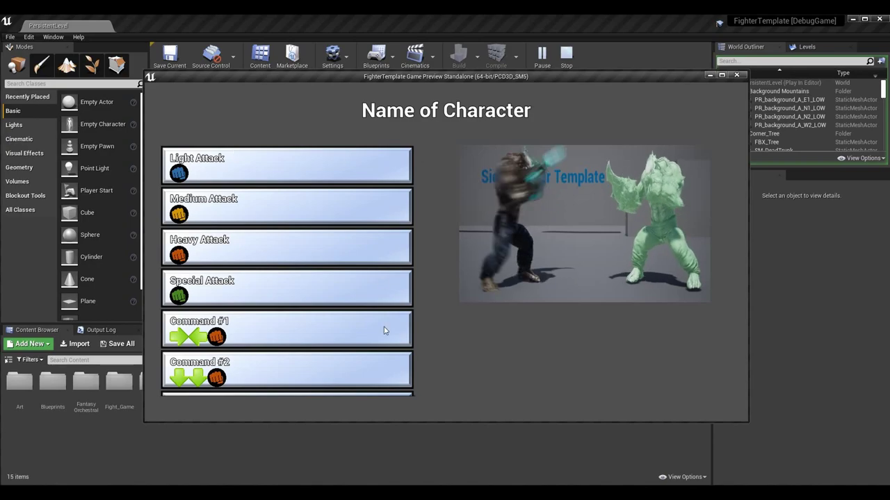
scroll(332, 282, down, 10)
scroll(339, 238, down, 5)
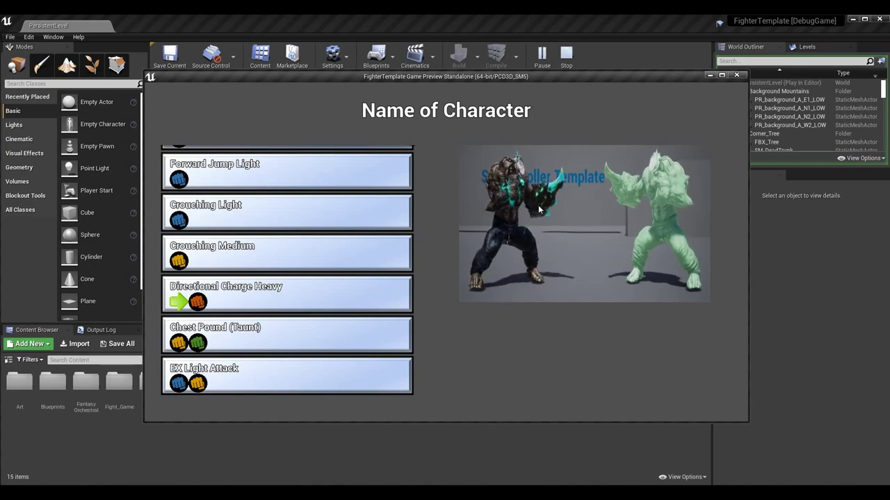
scroll(374, 294, up, 5)
scroll(372, 289, up, 8)
scroll(383, 260, up, 5)
Leave the command list for the title, then start a new Mutant Versus match on the village stage
key(Escape)
key(Return)
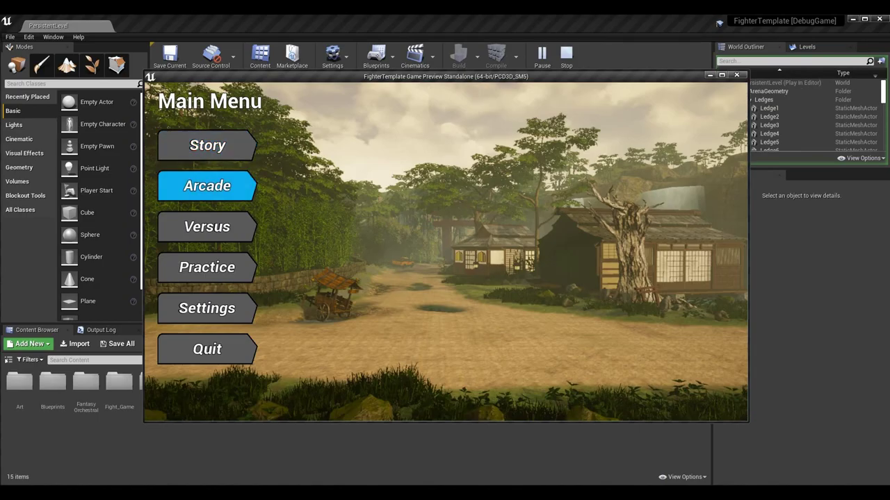
key(Return)
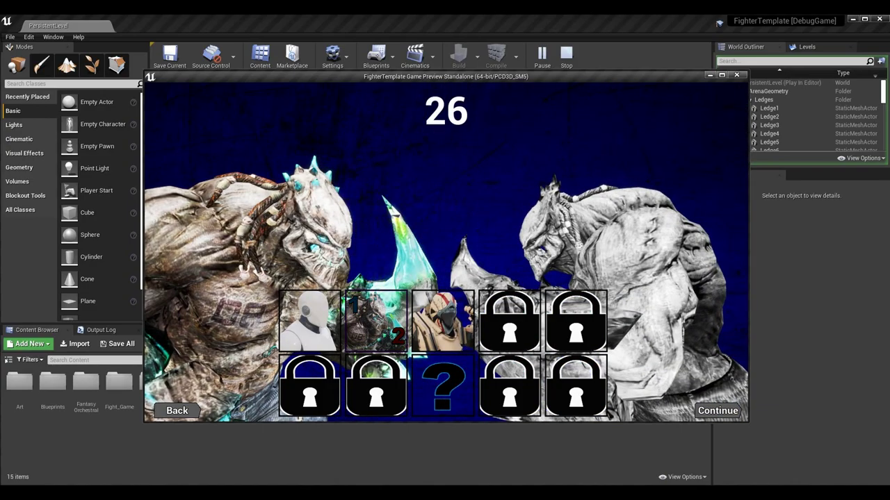
key(Return)
key(Right)
key(Right)
key(Return)
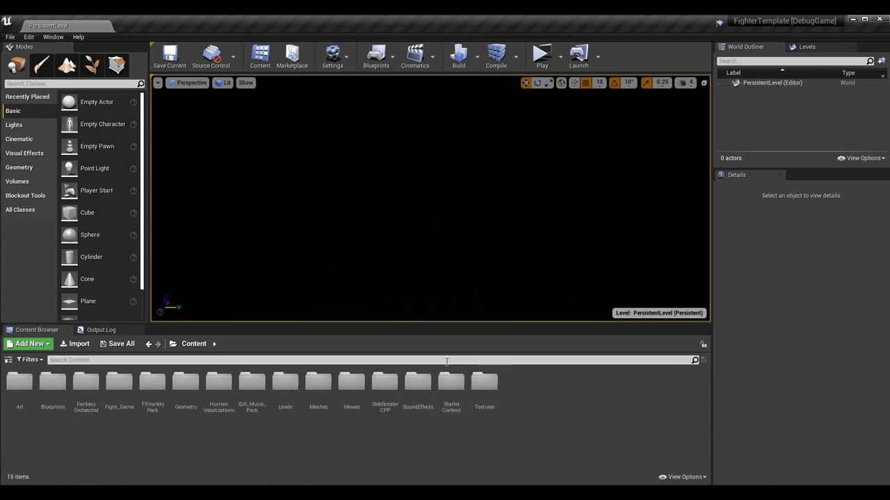
In the Movies folder, preview and close the MT_StagePreview texture, then open MP_StagePreview
double_click(347, 376)
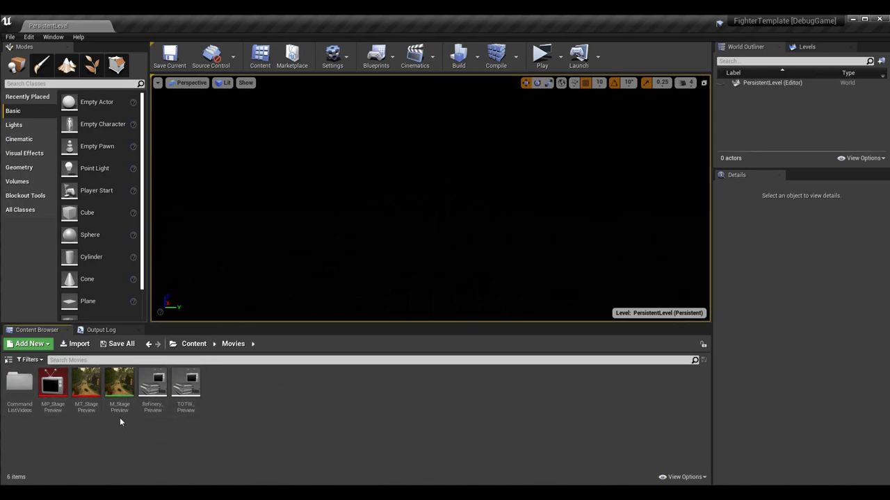
double_click(88, 386)
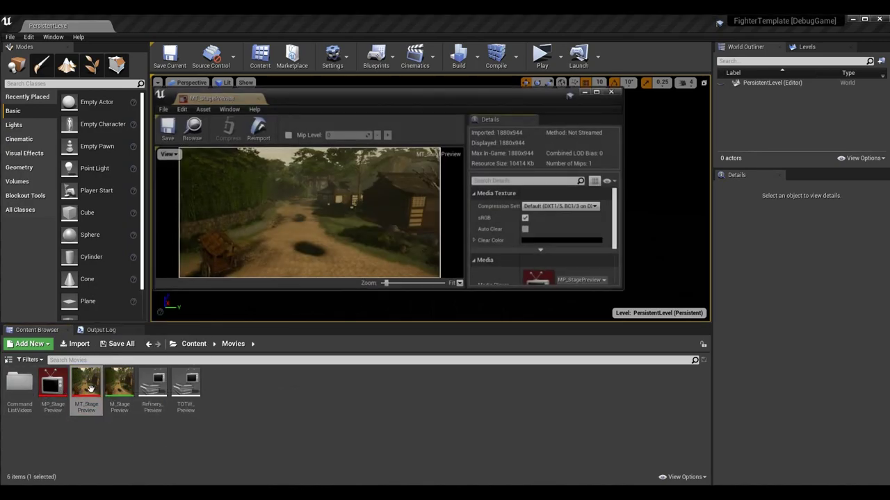
click(255, 97)
double_click(63, 385)
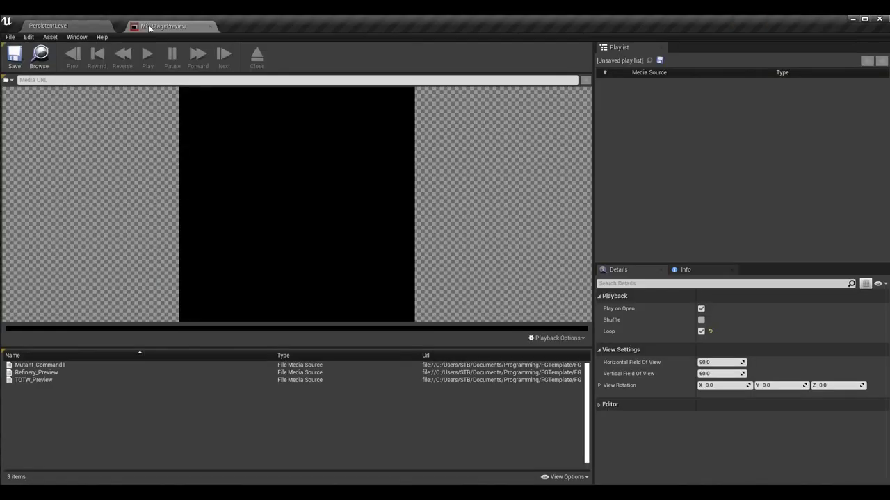
Play TOTW_Preview, switch to Refinery_Preview, then return to TOTW_Preview in the media source list
click(34, 380)
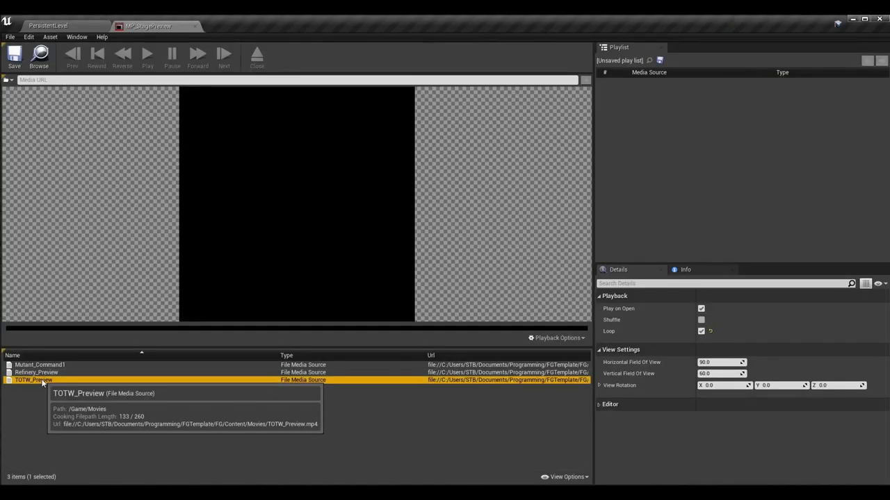
double_click(66, 381)
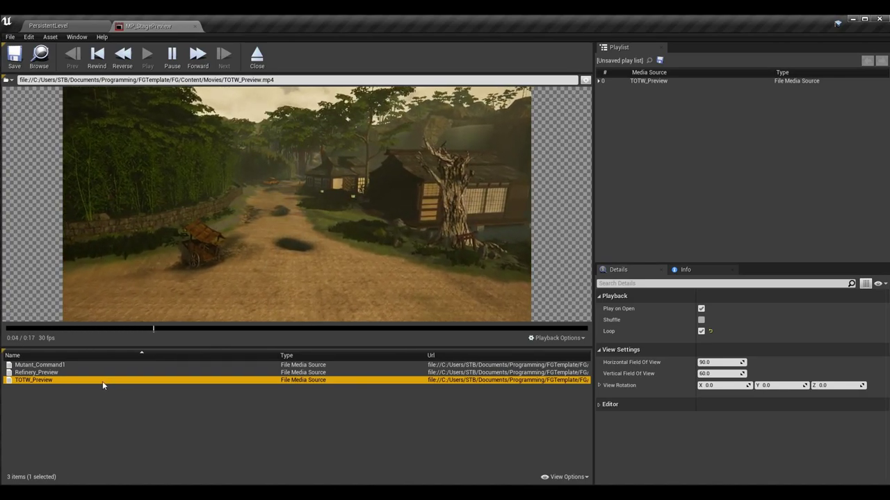
double_click(70, 373)
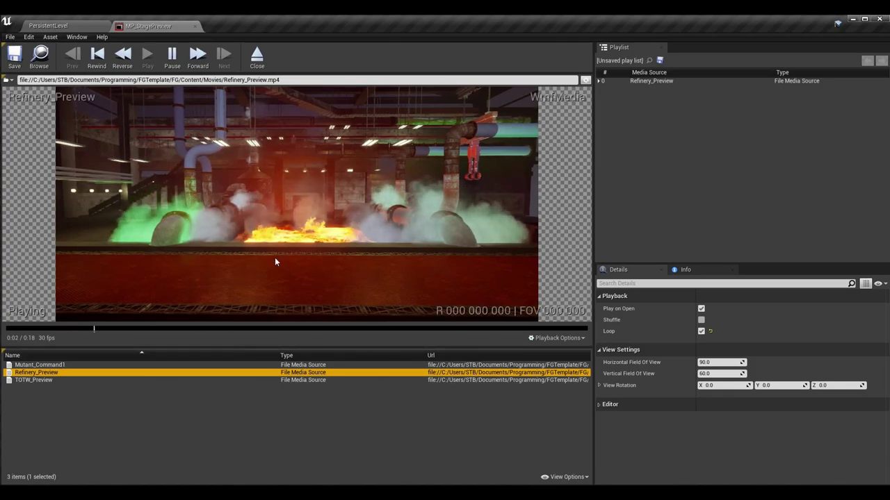
double_click(117, 380)
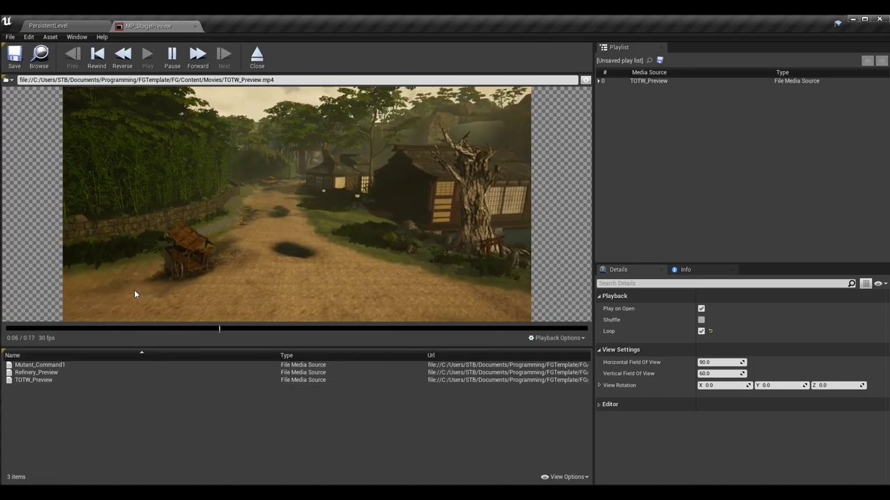
Close the MP_StagePreview tab, return to the top Content folder and select Movies
click(196, 27)
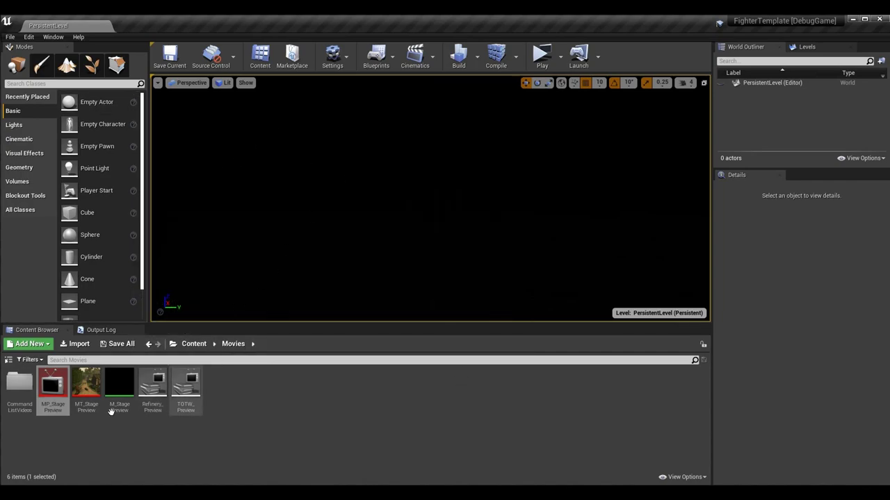
click(194, 344)
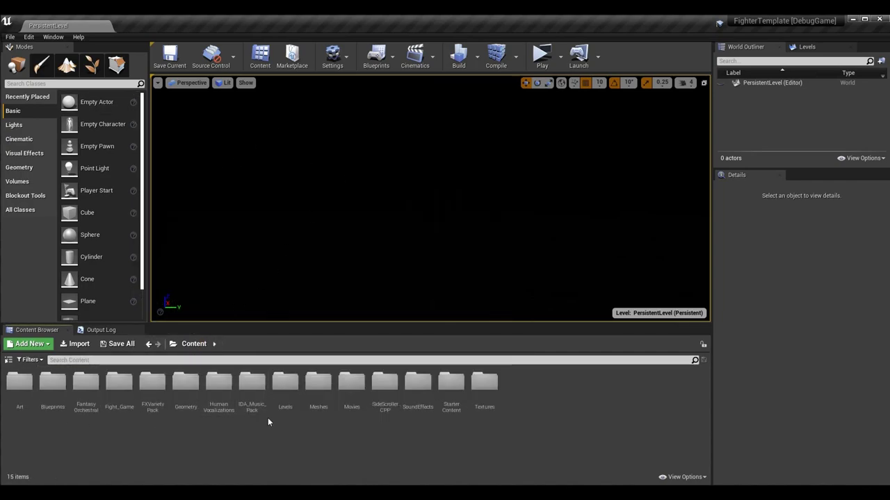
click(347, 407)
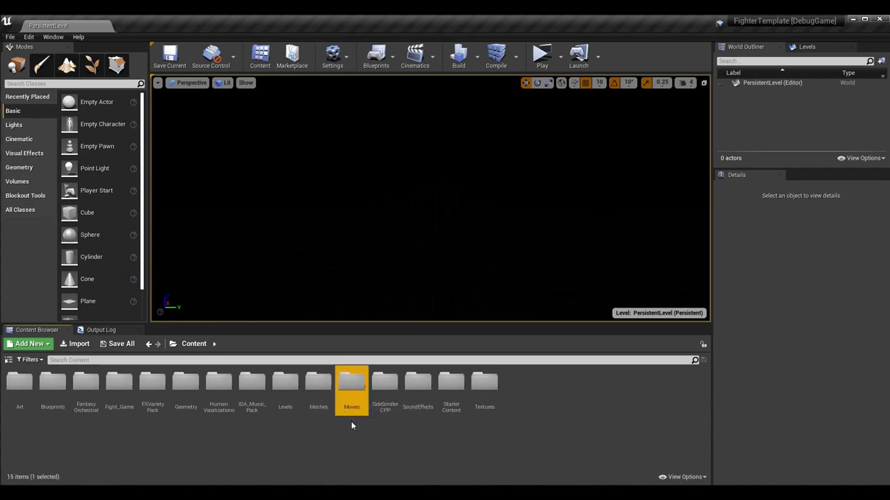